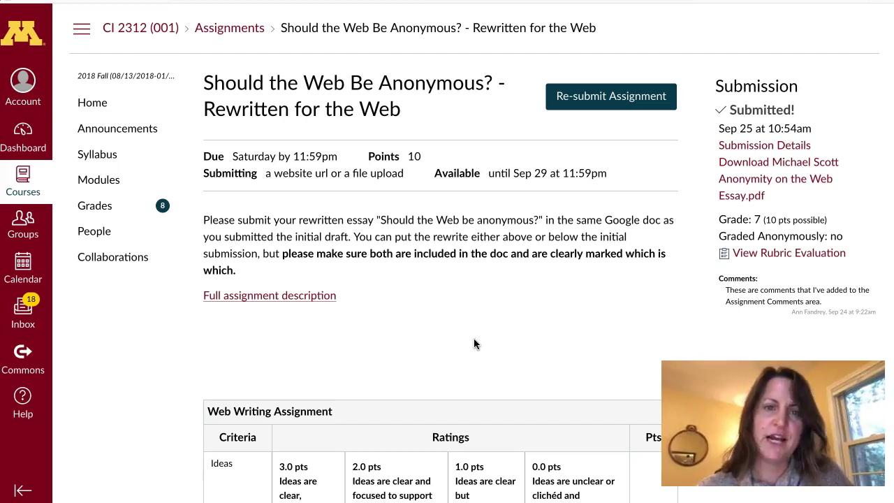
- Select the assignment title 'Should the Web Be Anonymous?' on the assignment page
left_click(206, 83)
left_click_drag(205, 83, 493, 89)
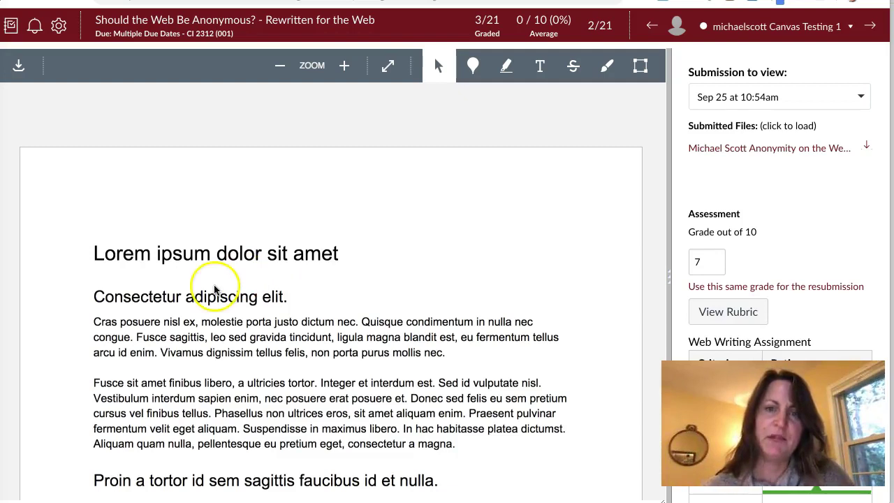
- Highlight the 'Lorem ipsum dolor sit amet' heading in yellow, comment on it, and view the rubric
left_click_drag(96, 255, 337, 261)
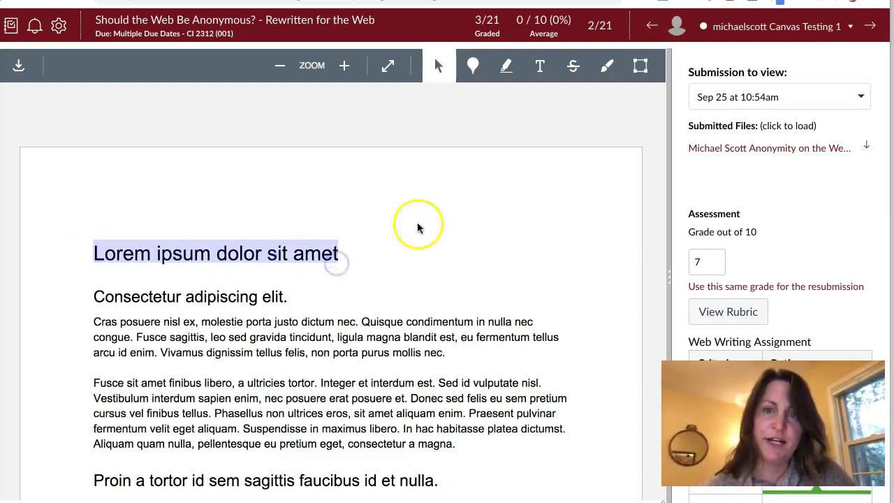
left_click(506, 66)
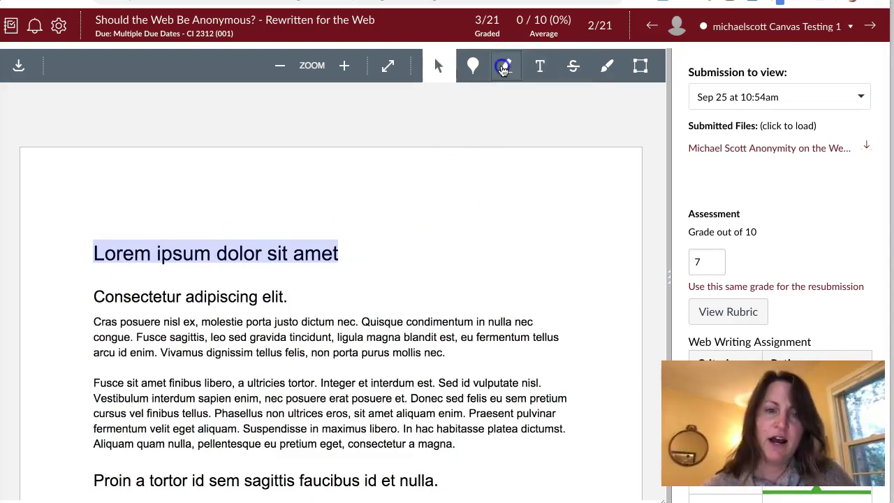
left_click(639, 254)
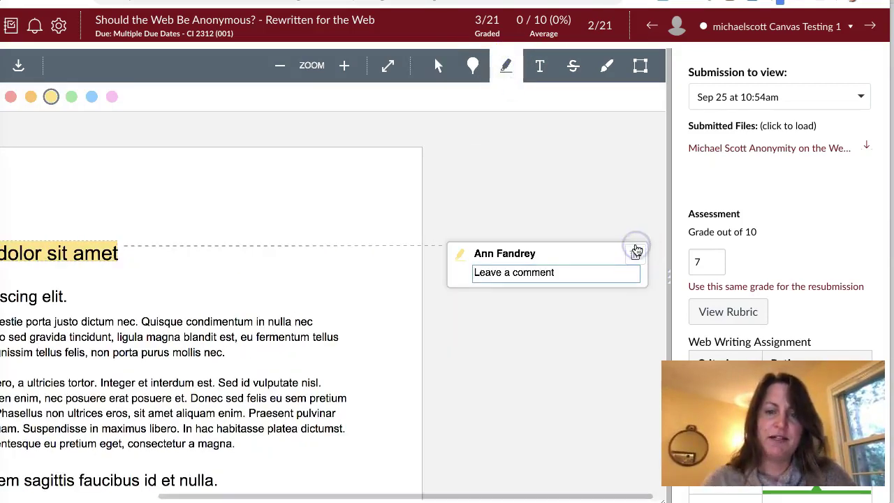
left_click(411, 287)
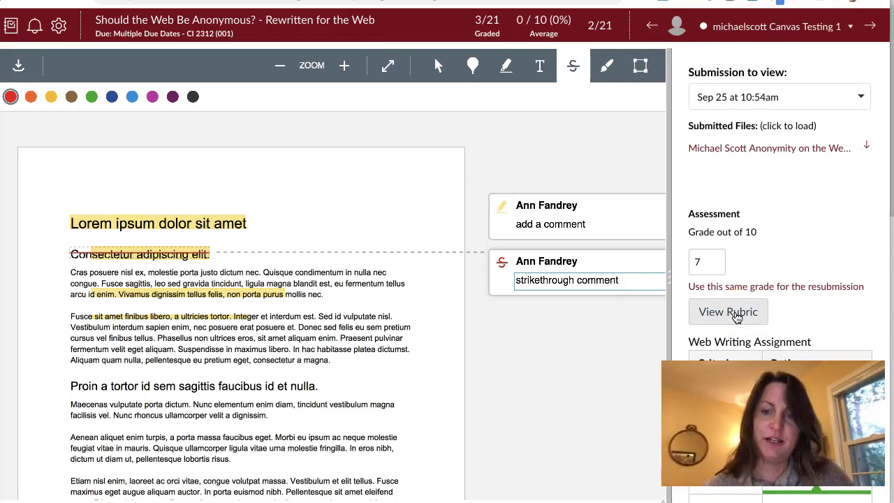
left_click(736, 315)
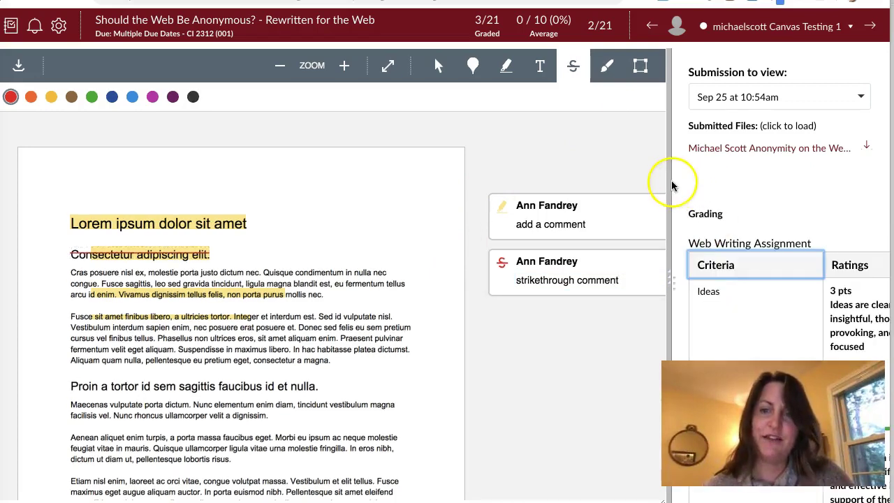
- Widen the rubric panel and rate the Ideas criterion at 2 points
left_click_drag(658, 184, 223, 163)
scroll(349, 270, "down", 3)
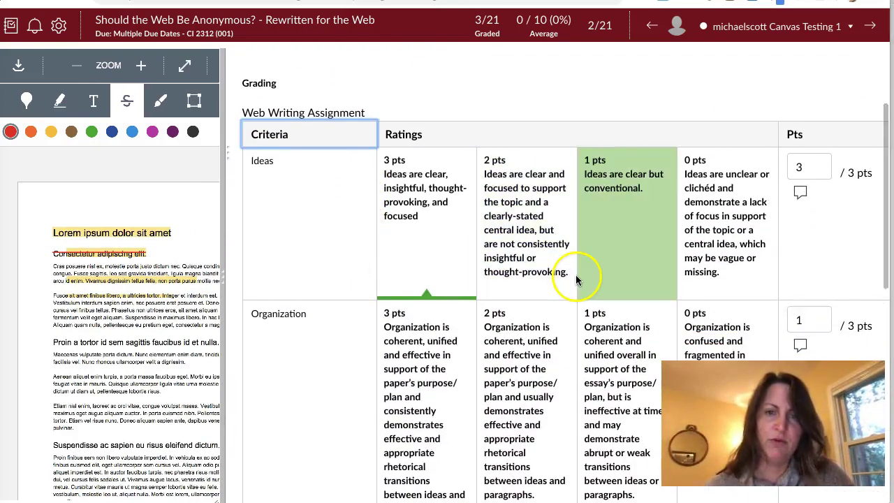
left_click(529, 269)
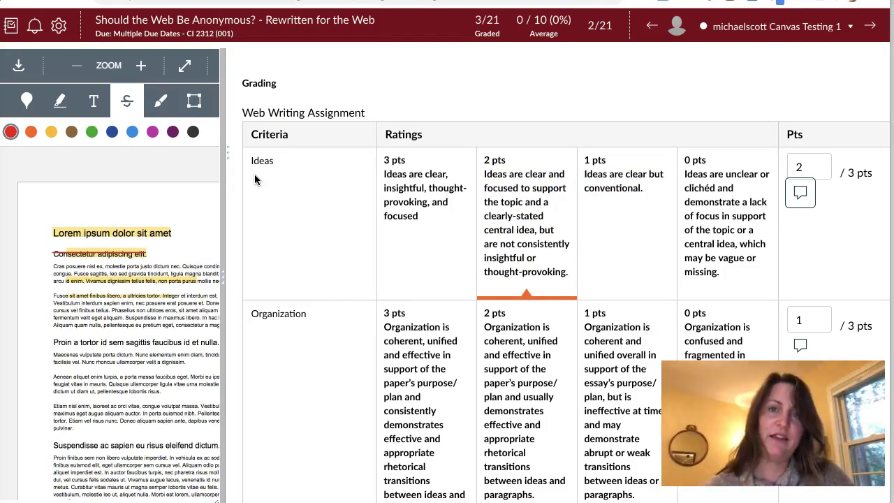
left_click(269, 163)
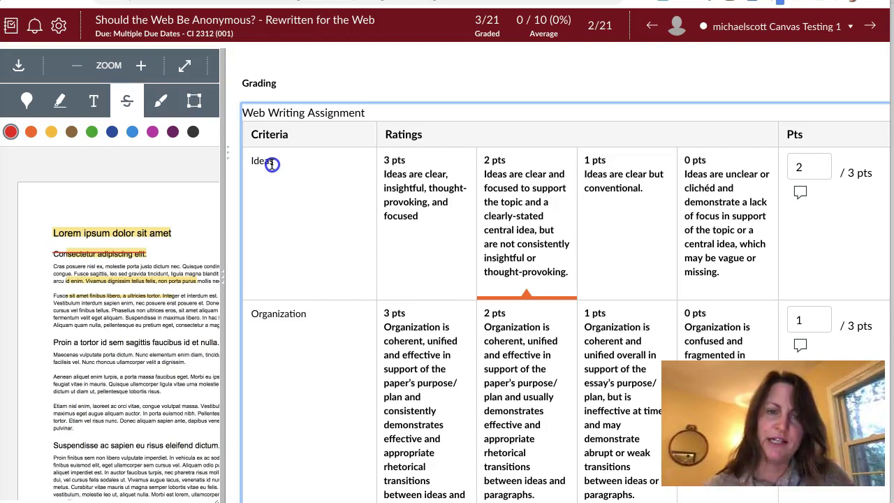
- Replace the Ideas comment and add an Organization comment, saving each
left_click(800, 192)
left_click(356, 278)
left_click_drag(357, 279, 200, 269)
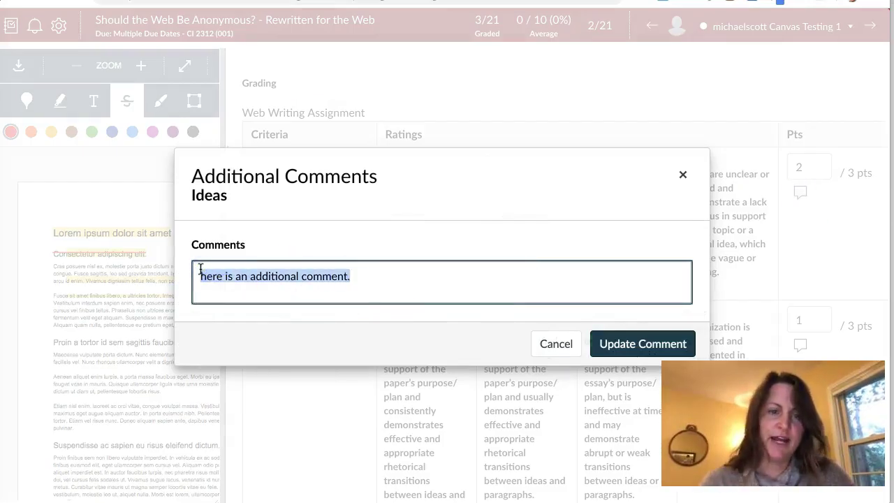
type("this is a rubric-embedded comment")
left_click(628, 343)
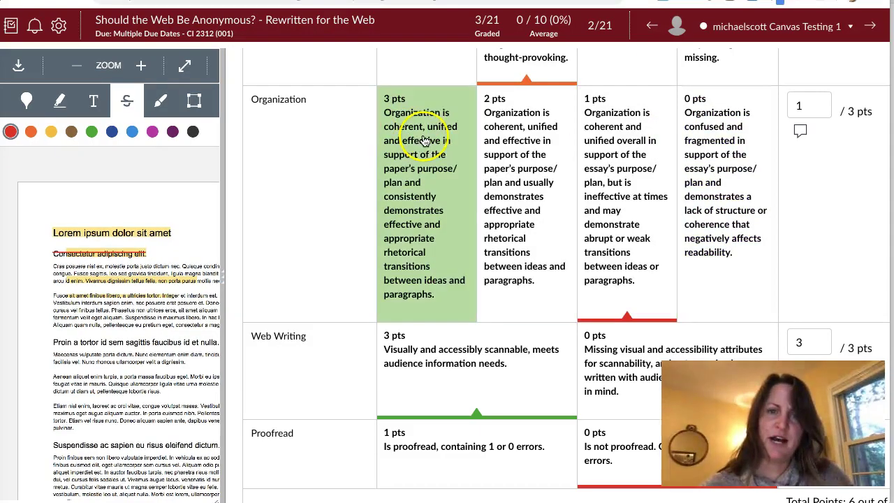
left_click(800, 132)
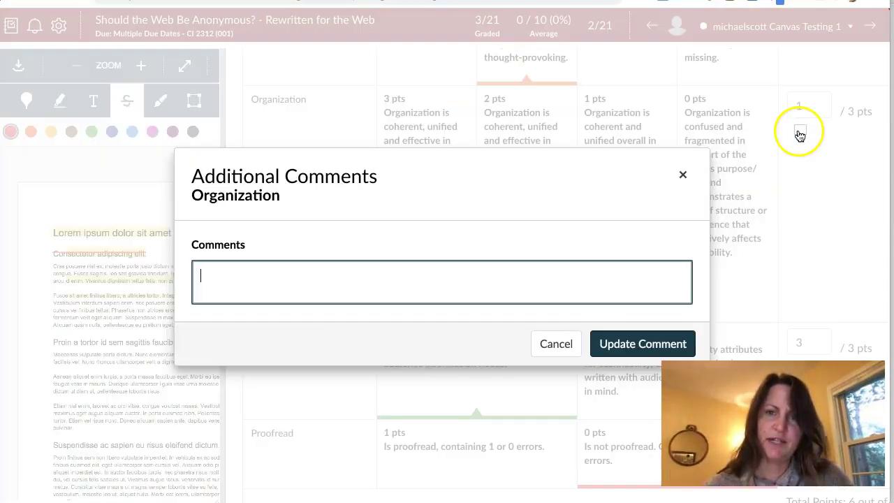
type("comments about this criterion")
left_click(634, 343)
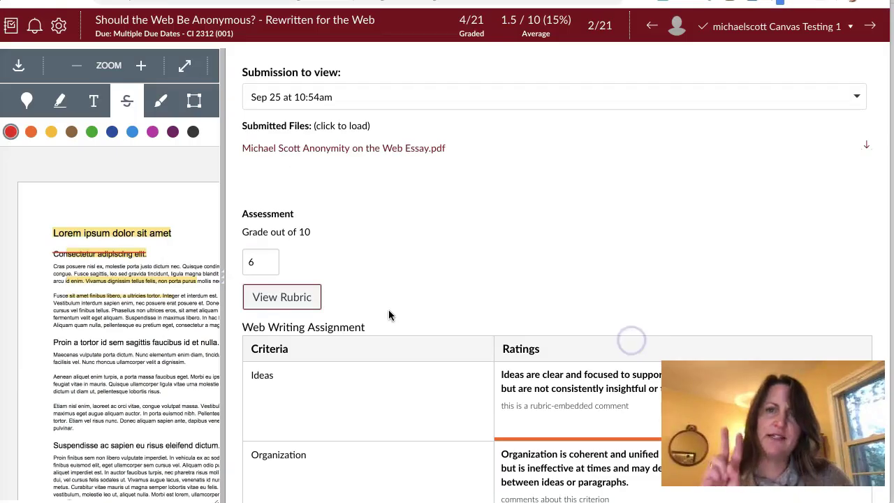
- Paste an overall comment into Assignment Comments below the full rubric, then switch to the student's view
left_click(293, 296)
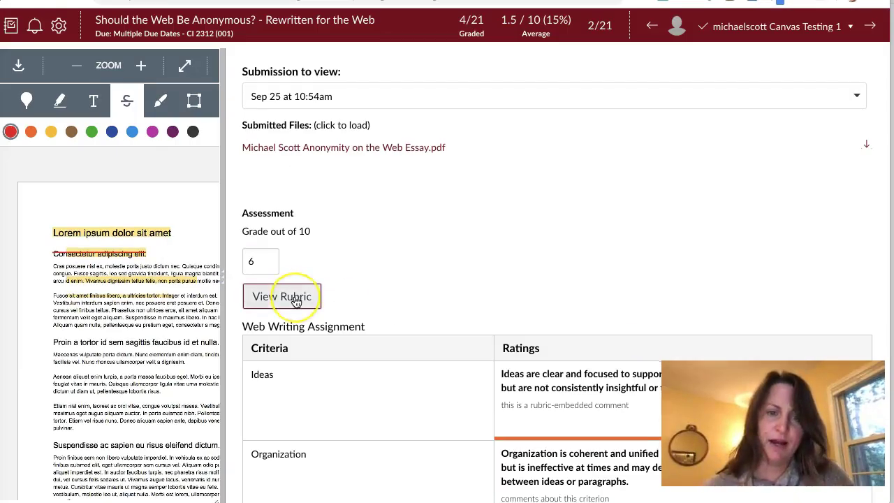
scroll(293, 303, "down", 5)
scroll(296, 301, "down", 1)
left_click(287, 395)
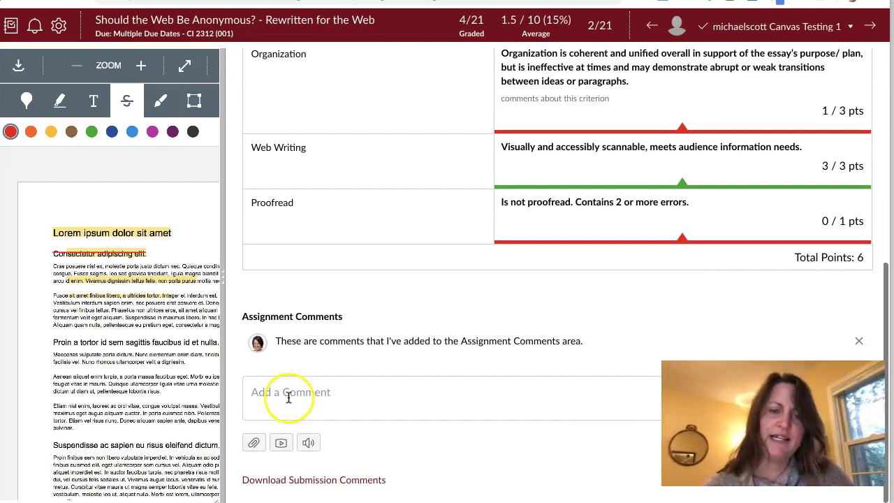
left_click(288, 396)
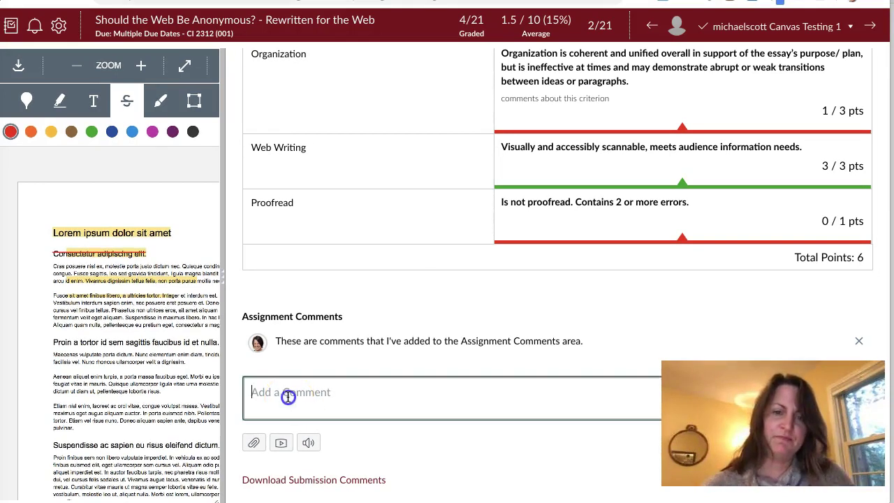
type("A comment in the Assignment Comments area.")
left_click(251, 383)
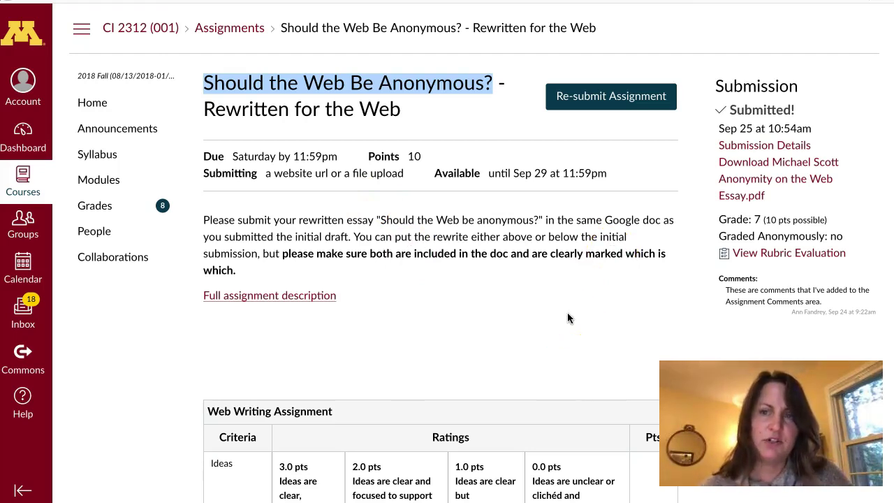
- Show the rubric evaluation as the student and select the Ideas and Organization comments
scroll(567, 318, "down", 4)
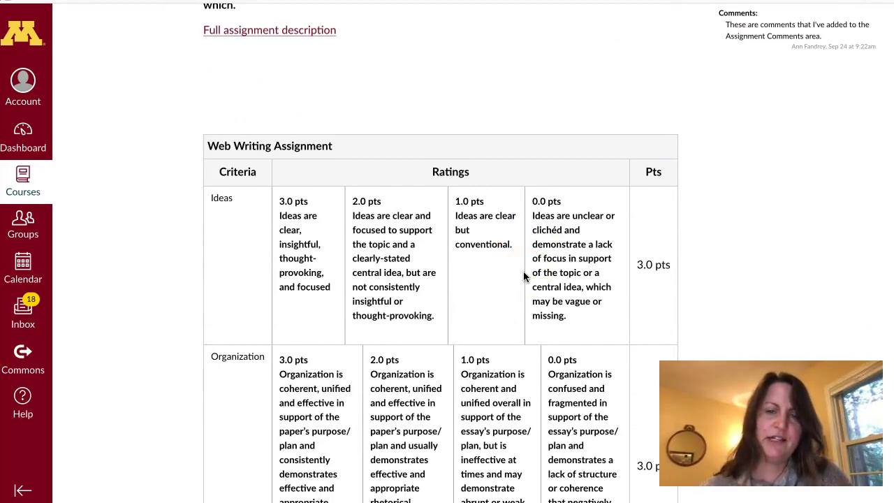
scroll(524, 274, "up", 5)
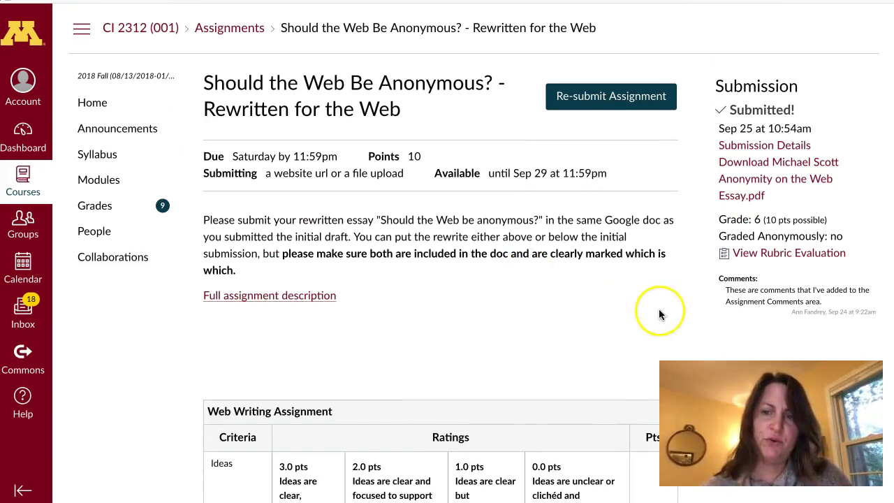
left_click(758, 255)
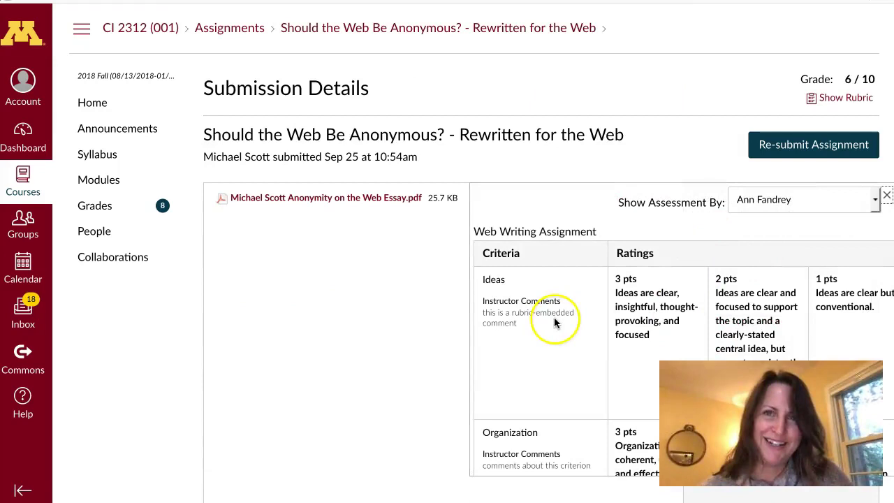
scroll(554, 370, "down", 1)
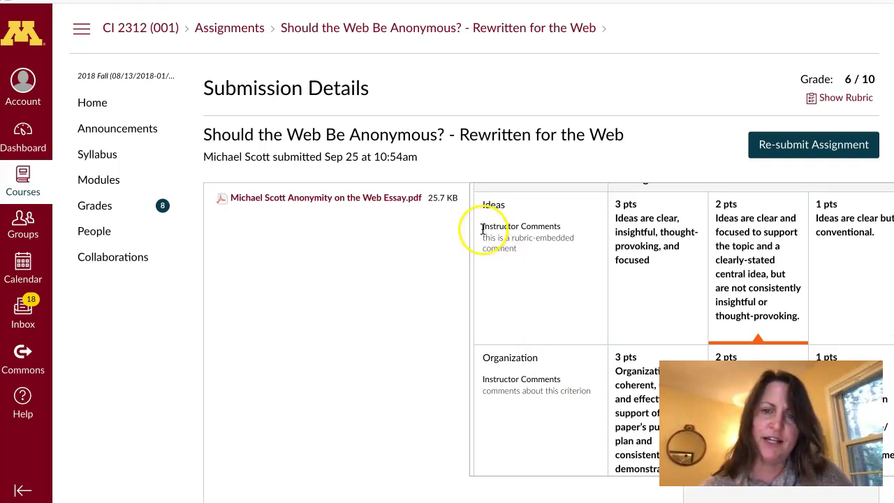
left_click_drag(517, 250, 474, 238)
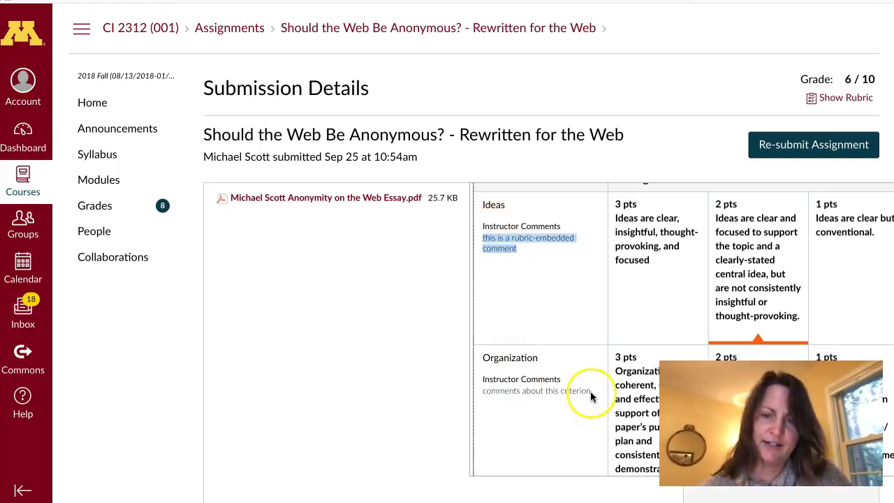
left_click(515, 405)
triple_click(478, 393)
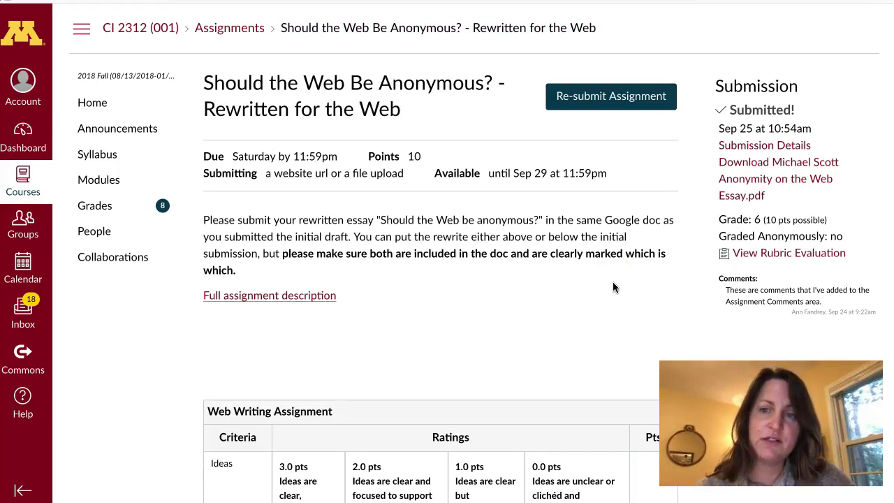
- Open the Submission Details page for the rewritten essay
left_click(672, 260)
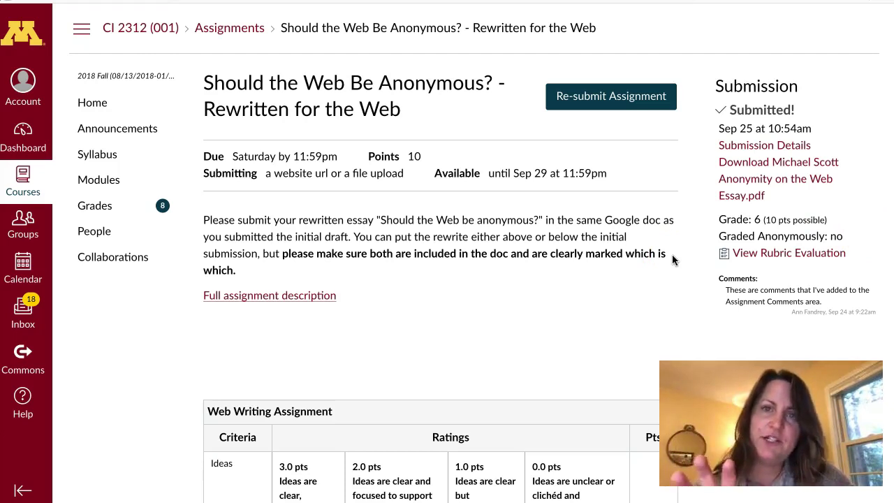
left_click(755, 147)
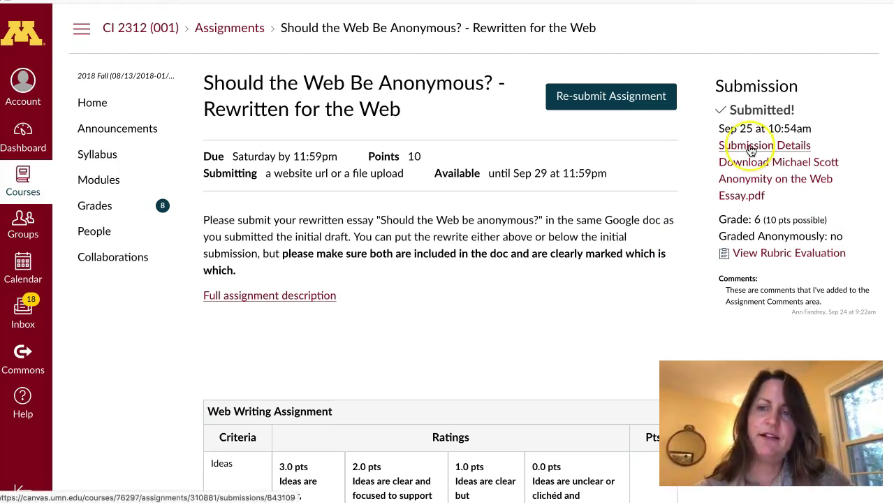
left_click(758, 252)
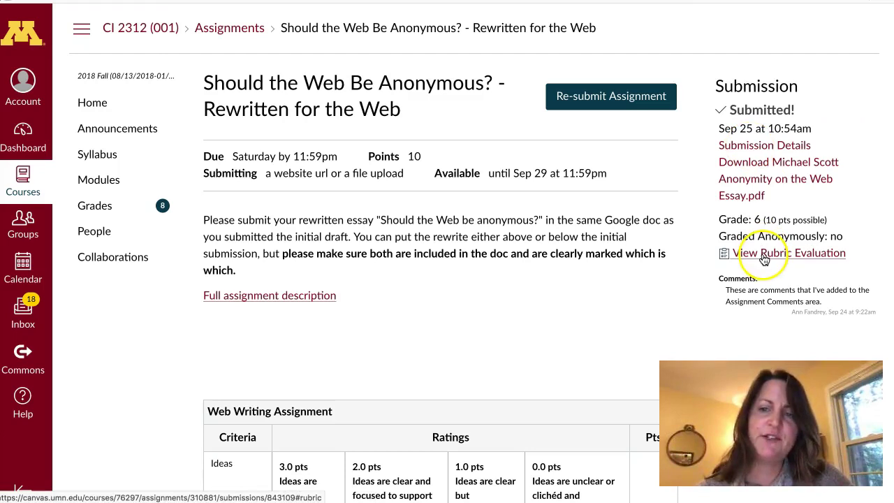
left_click(753, 165)
left_click(749, 148)
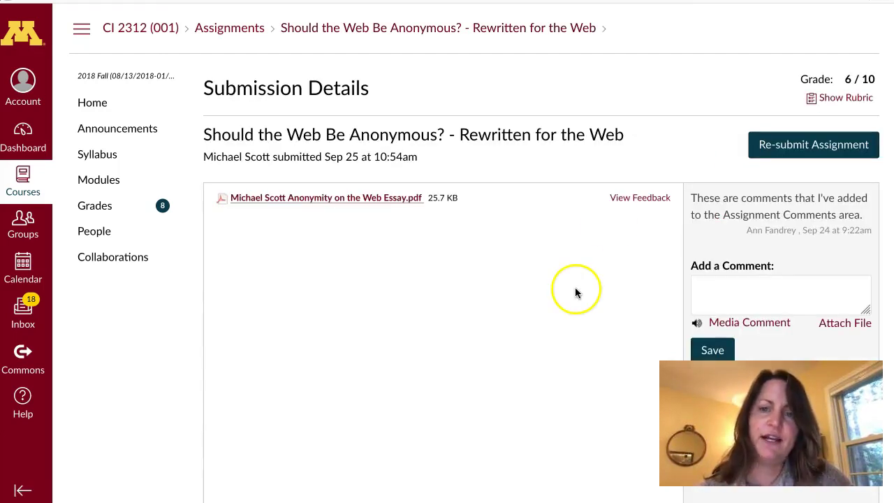
- Preview the annotated essay feedback full screen, then return to the preview dialog
left_click(628, 199)
left_click(635, 226)
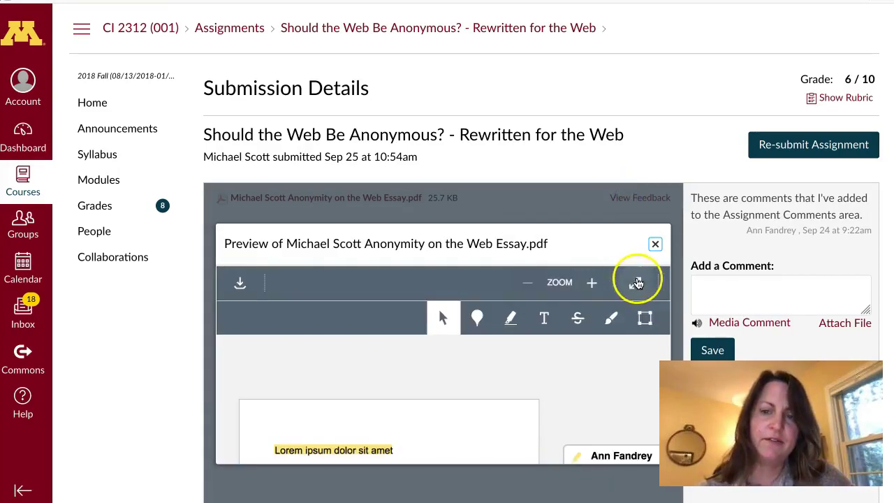
left_click(669, 270)
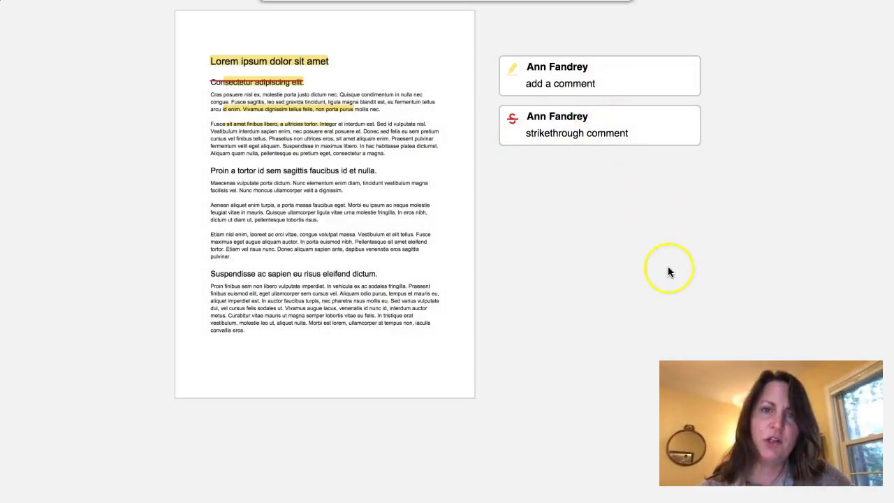
left_click(510, 151)
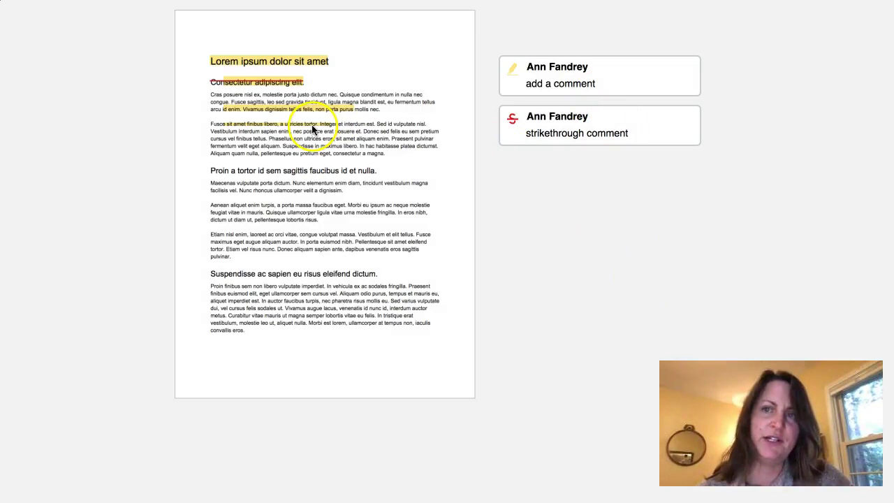
left_click(552, 16)
left_click(549, 202)
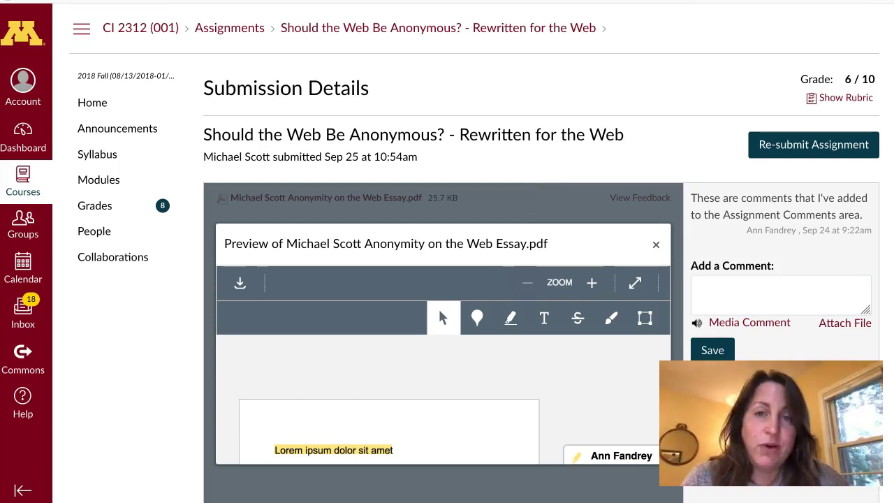
- Go to the CI 2312 (001) home page and check Recent Feedback showing the essay at 6/10
left_click(93, 104)
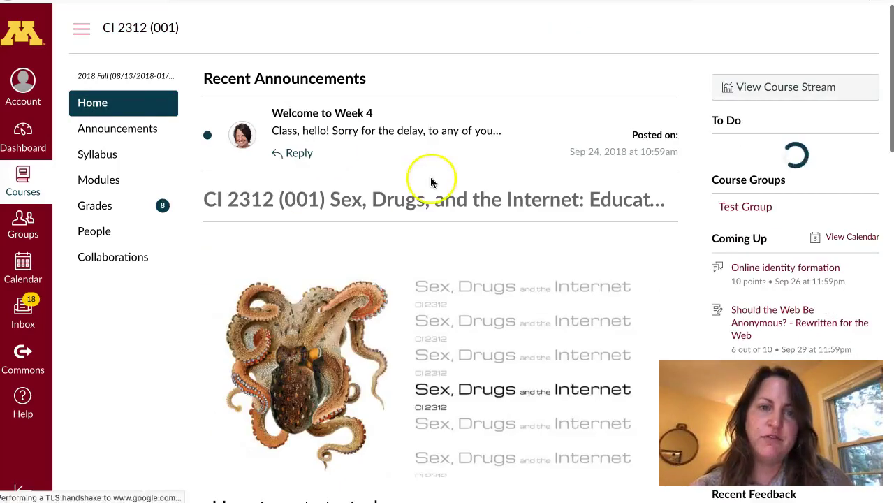
scroll(433, 179, "down", 5)
scroll(432, 183, "down", 8)
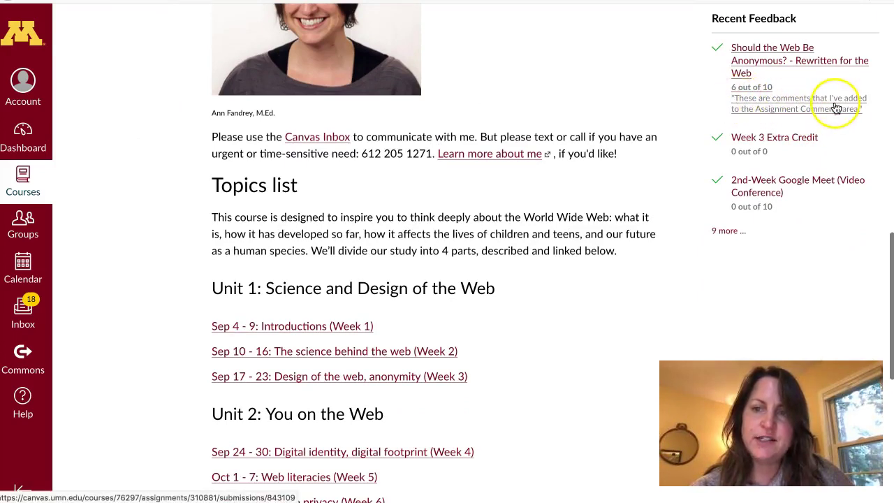
scroll(414, 167, "up", 10)
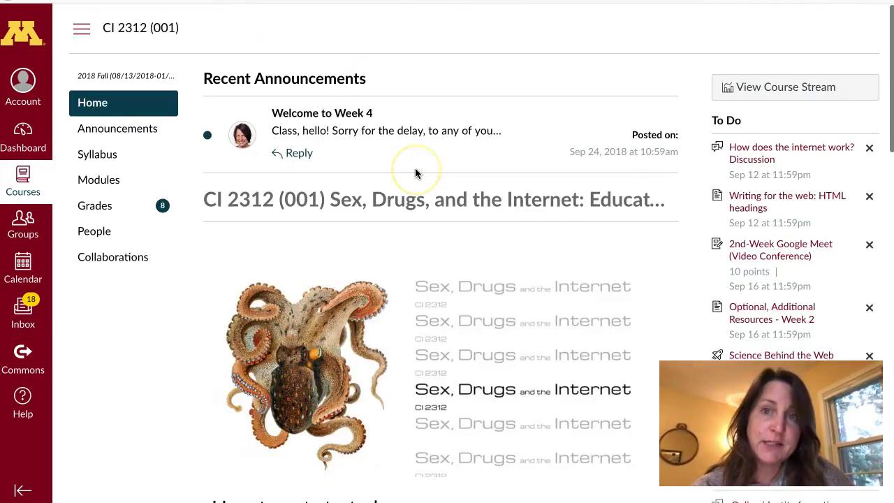
- On the Grades page, show the rewritten essay's comments and rubric (Ideas 2/3, Organization 1/3)
left_click(98, 202)
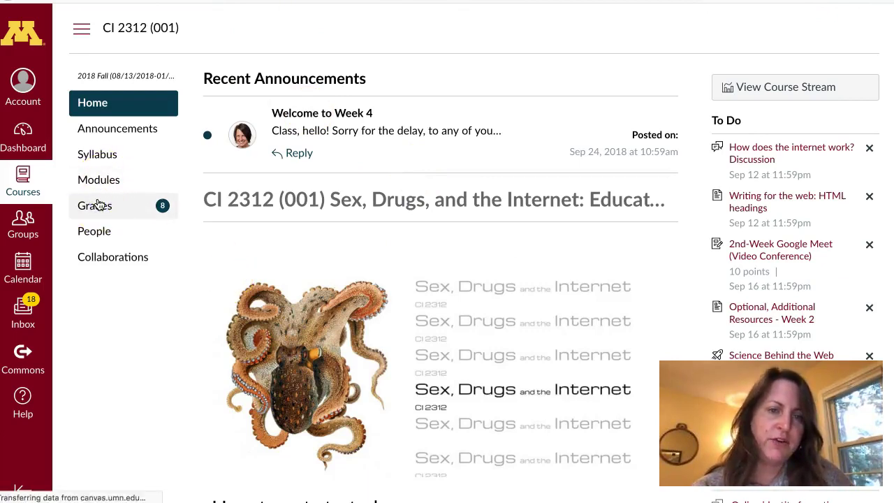
scroll(370, 359, "down", 10)
scroll(365, 350, "down", 2)
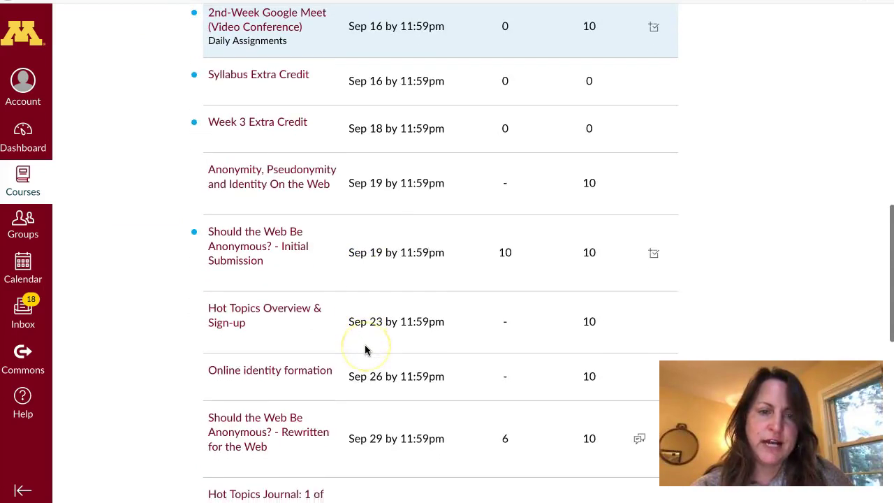
scroll(366, 349, "down", 4)
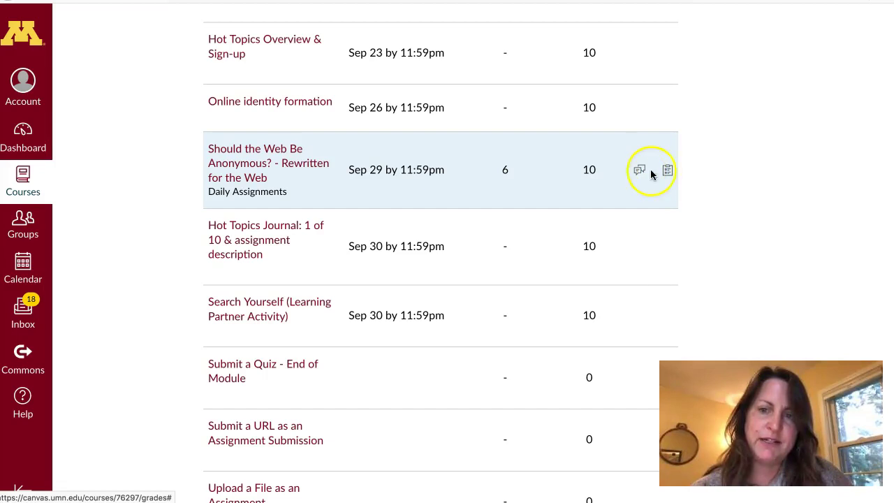
left_click(640, 173)
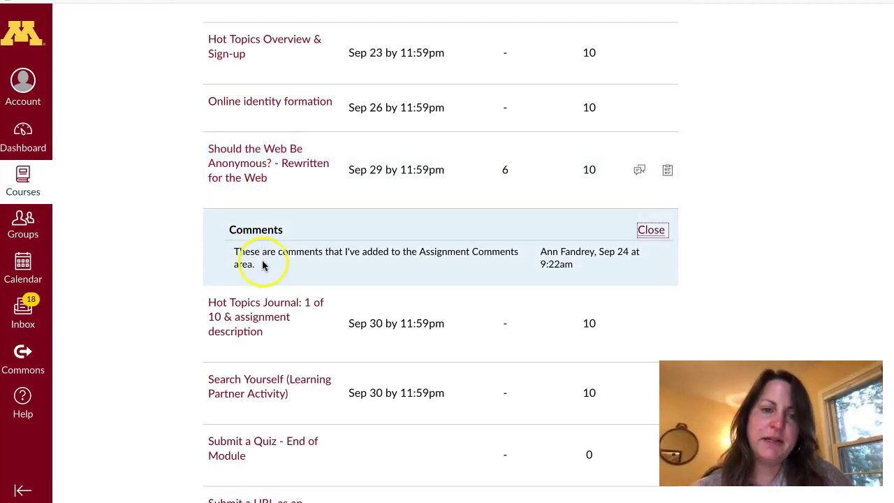
left_click(667, 173)
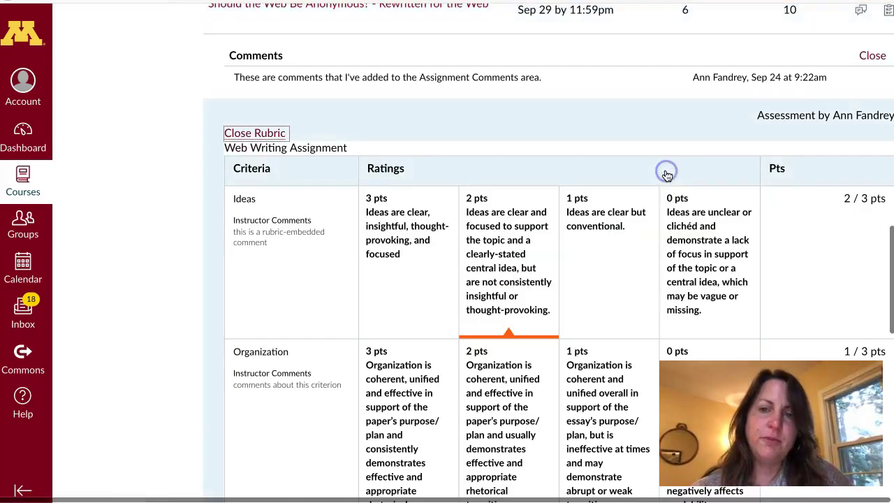
scroll(528, 286, "down", 1)
left_click_drag(278, 220, 230, 197)
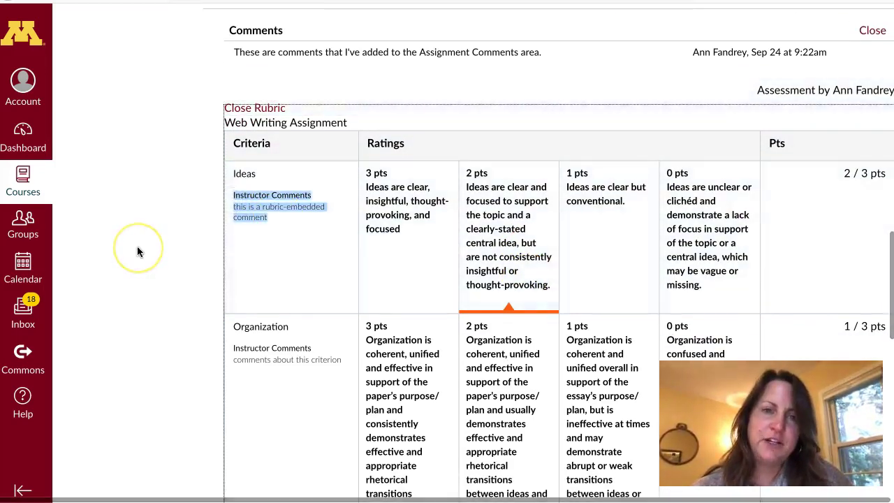